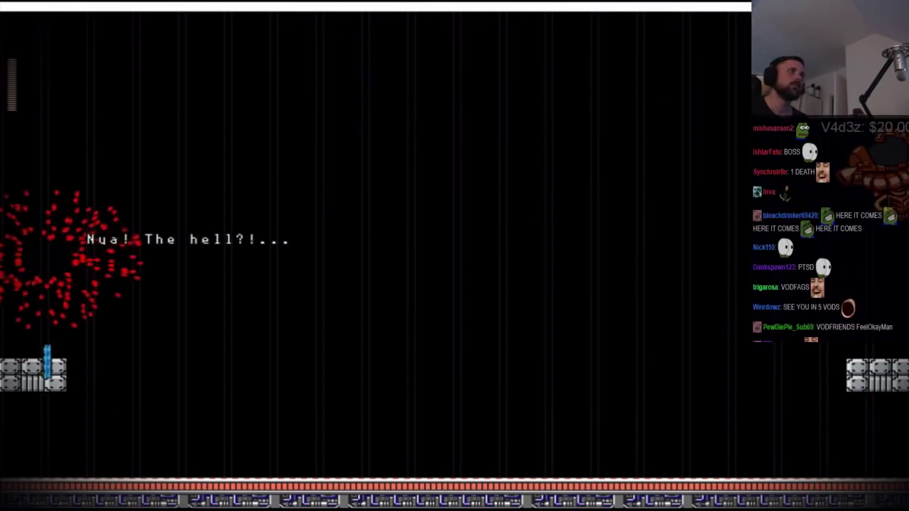
pyautogui.press('r')
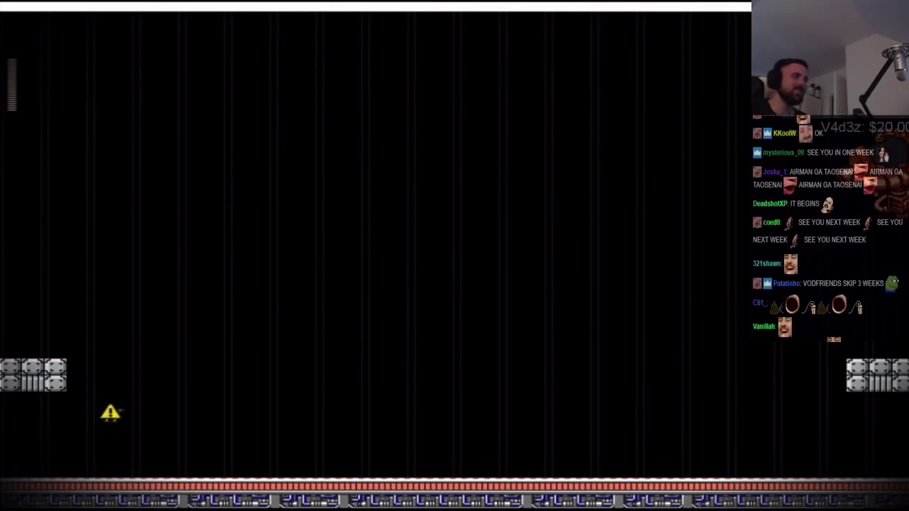
pyautogui.press('Left')
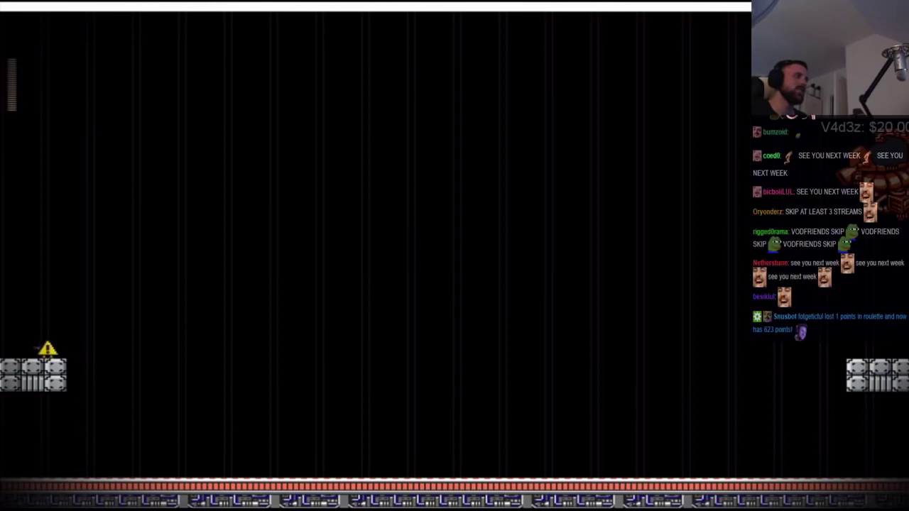
pyautogui.press('Right')
pyautogui.press('Right')
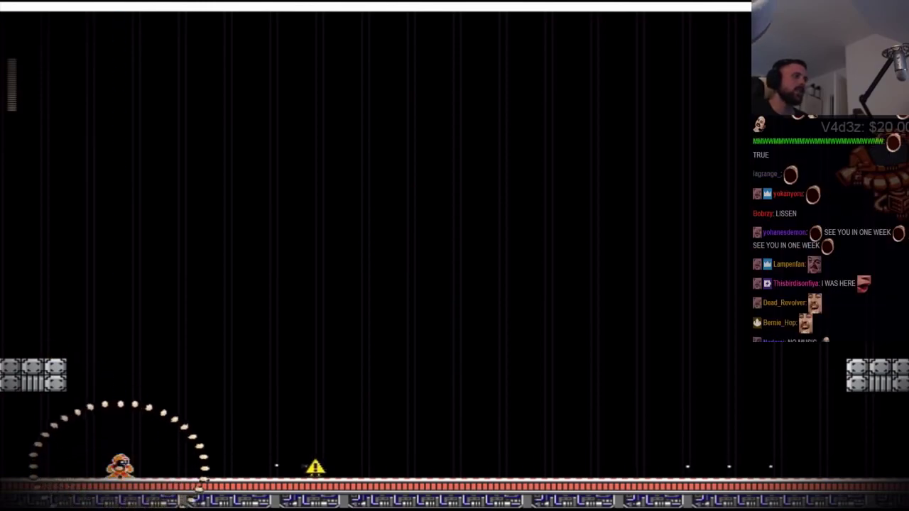
pyautogui.press('Right')
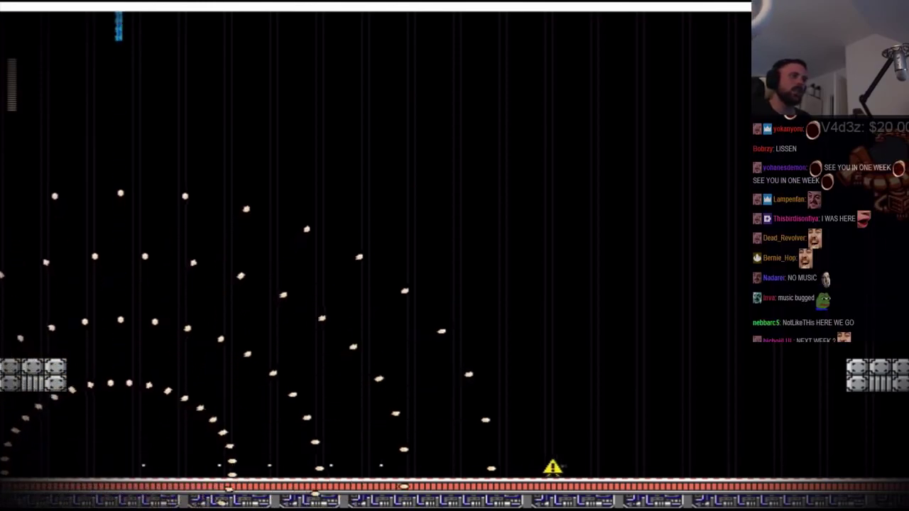
pyautogui.press('Left')
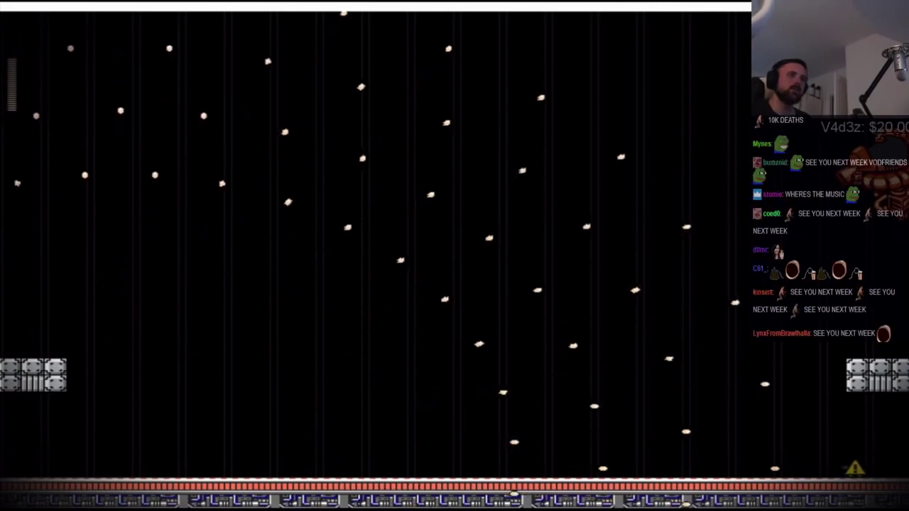
pyautogui.press('Left')
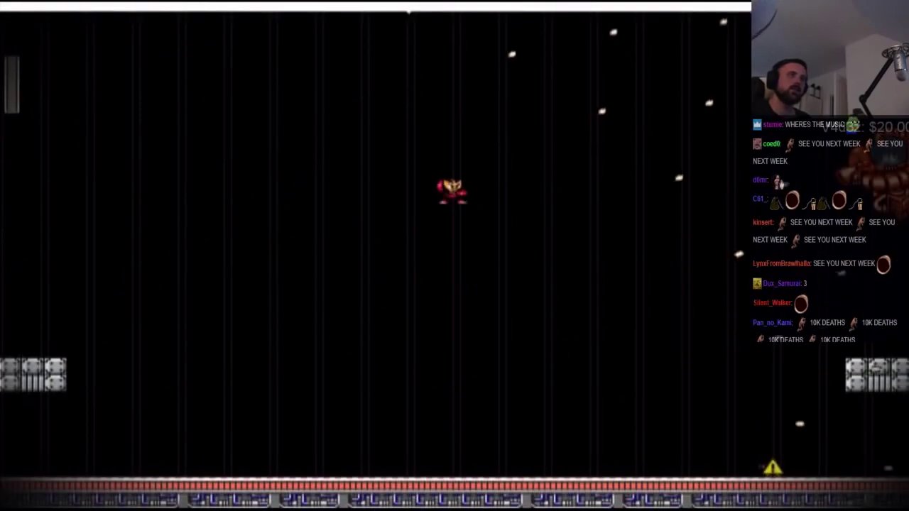
pyautogui.press('Right')
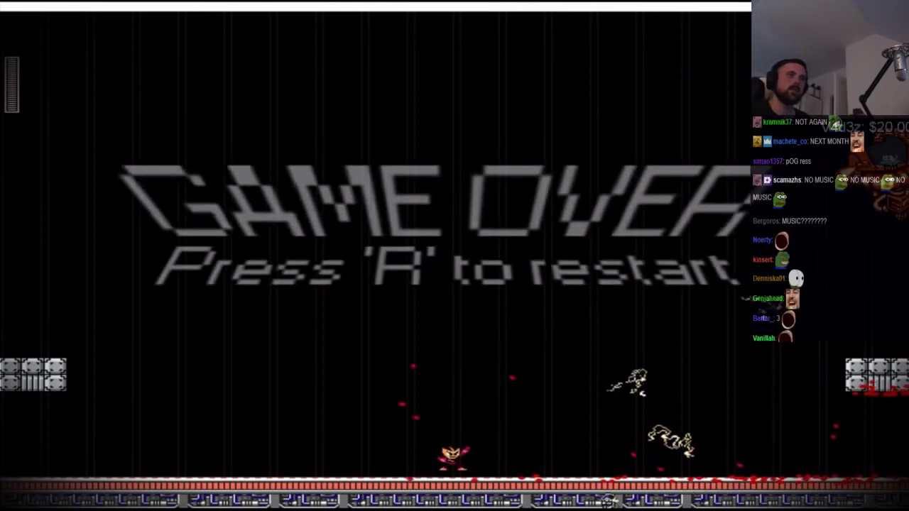
pyautogui.press('r')
pyautogui.press('Left')
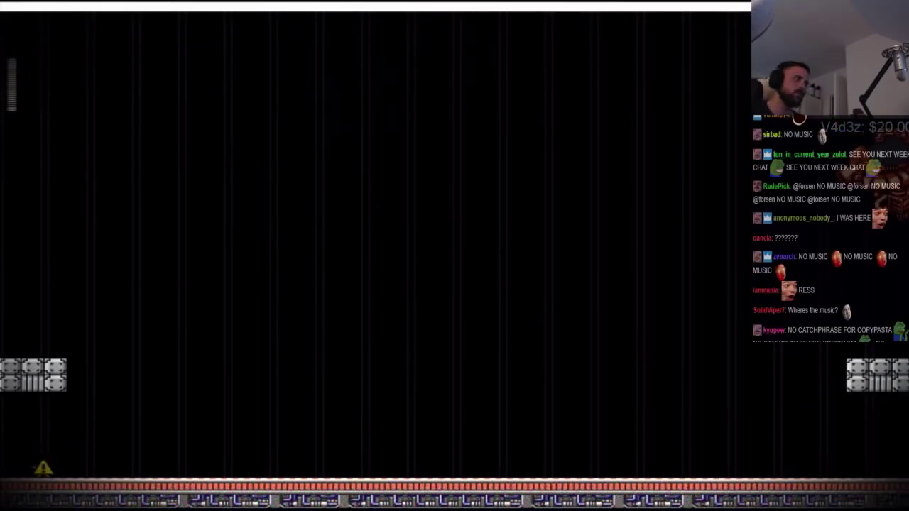
pyautogui.press('Right')
pyautogui.press('Right')
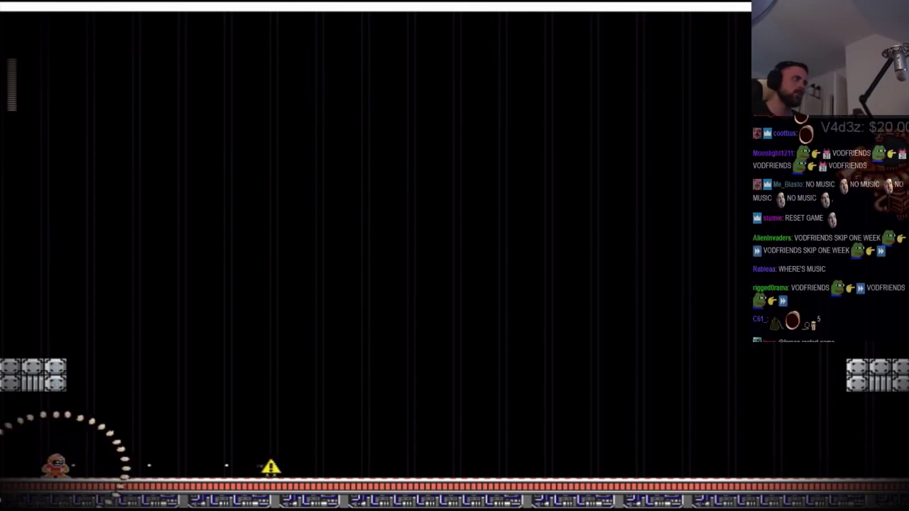
pyautogui.press('Right')
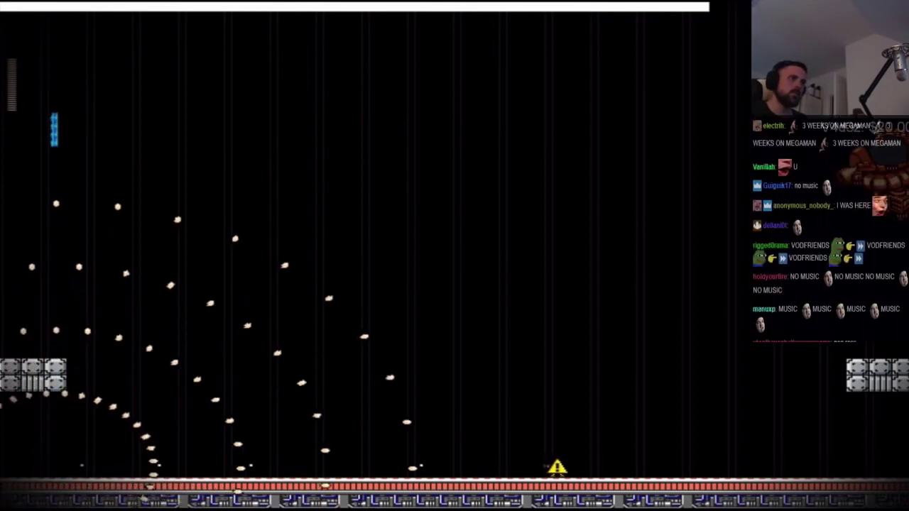
pyautogui.press('Right')
pyautogui.press('shift')
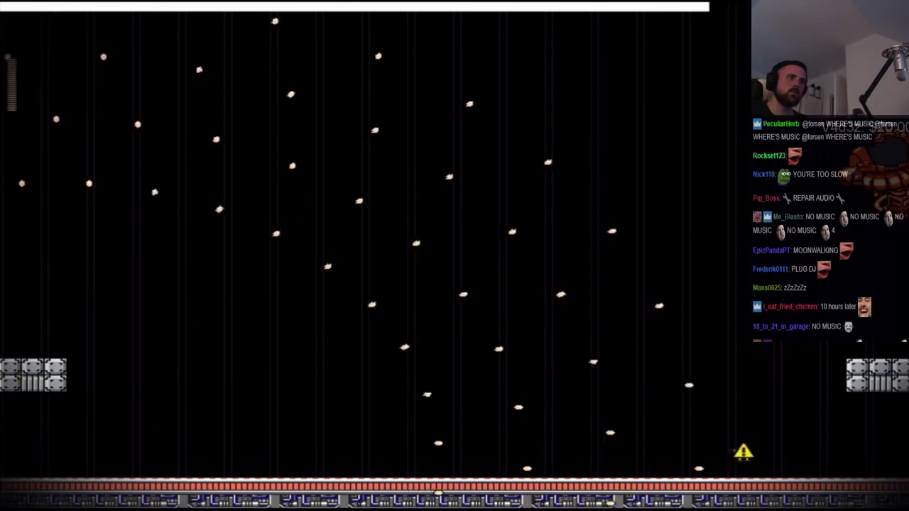
pyautogui.press('shift')
pyautogui.press('Left')
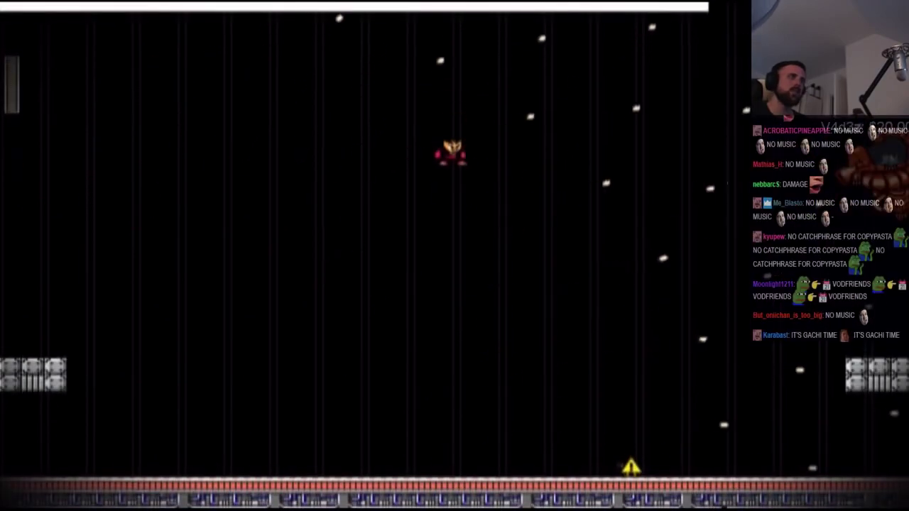
pyautogui.press('Left')
pyautogui.press('Right')
pyautogui.press('Right')
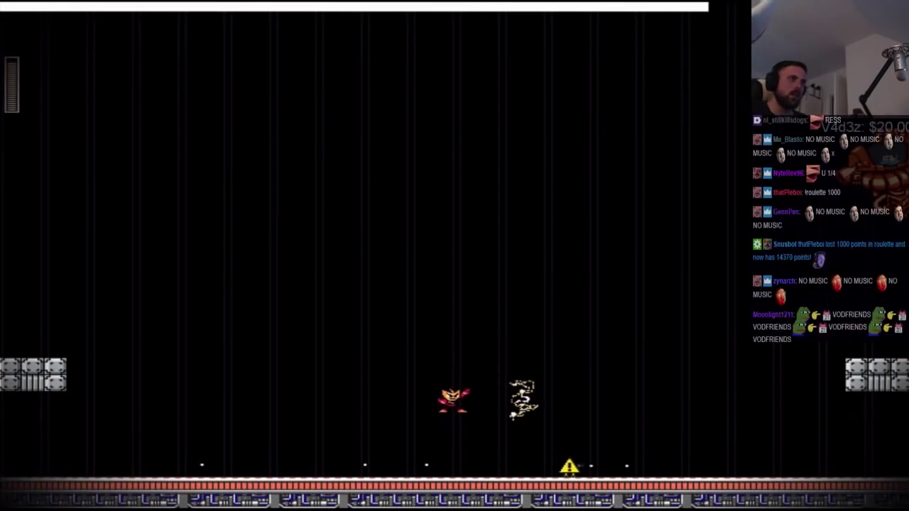
pyautogui.press('Right')
pyautogui.press('Left')
pyautogui.press('shift')
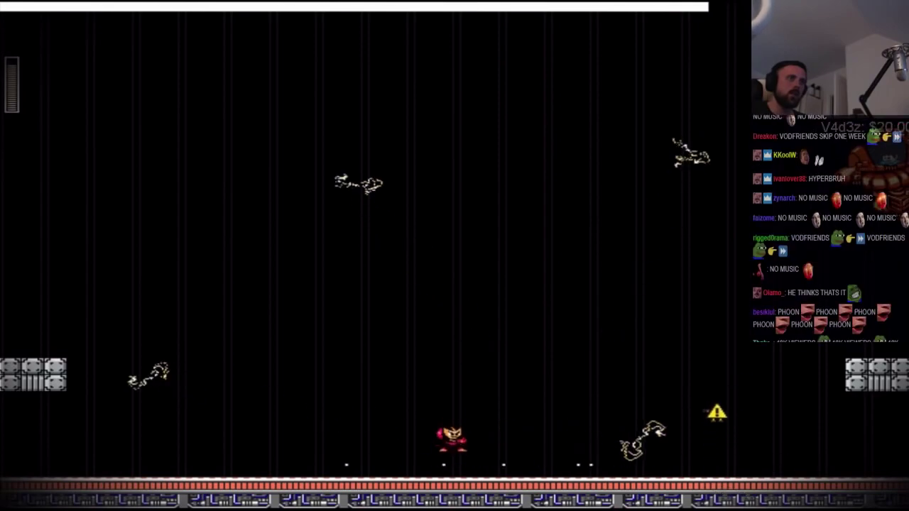
pyautogui.press('Left')
pyautogui.press('Left')
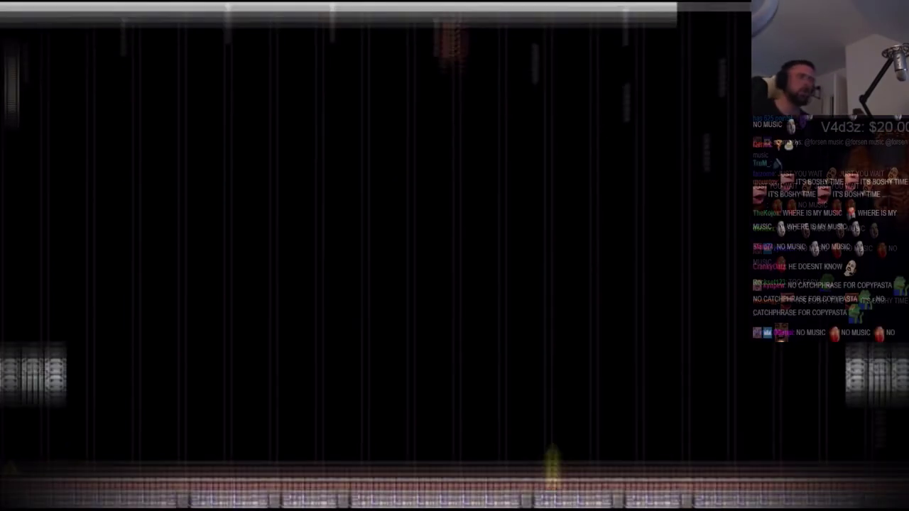
pyautogui.press('Left')
pyautogui.press('Left')
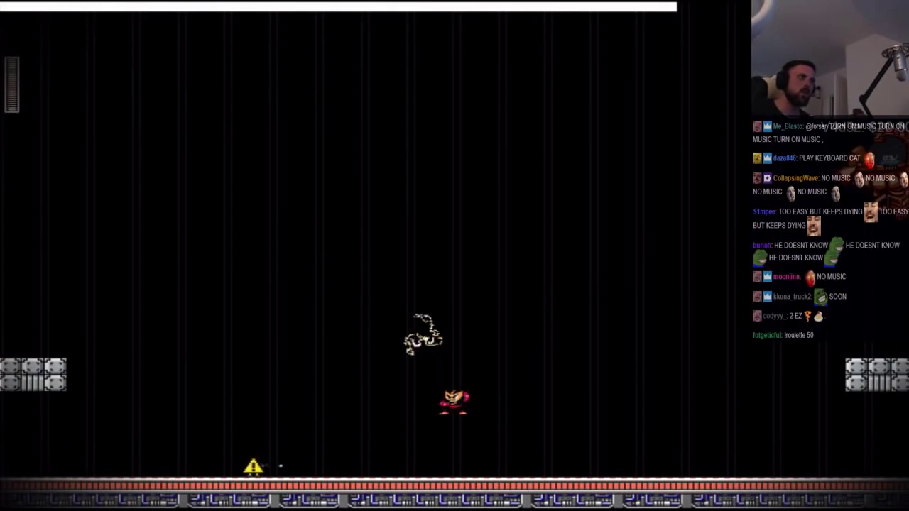
pyautogui.press('Left')
pyautogui.press('Left')
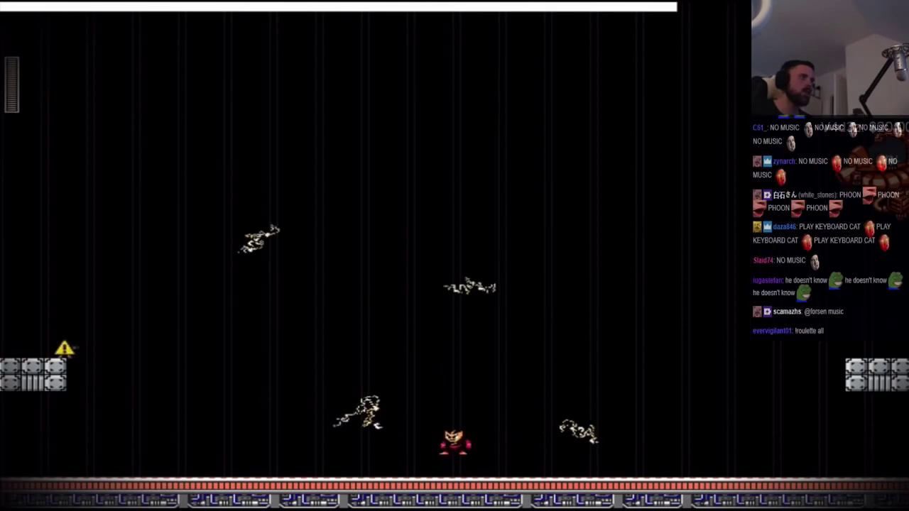
pyautogui.press('Right')
pyautogui.press('z')
pyautogui.press('z')
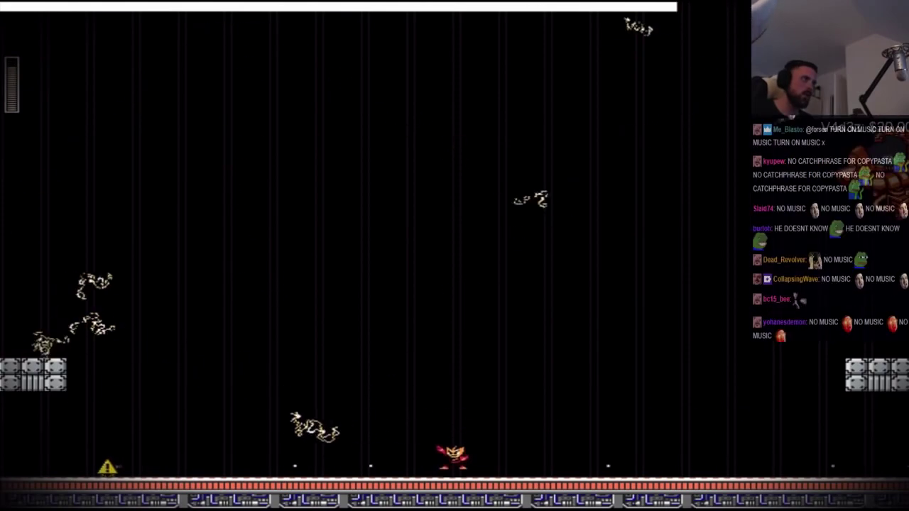
pyautogui.press('shift')
pyautogui.press('Left')
pyautogui.press('Right')
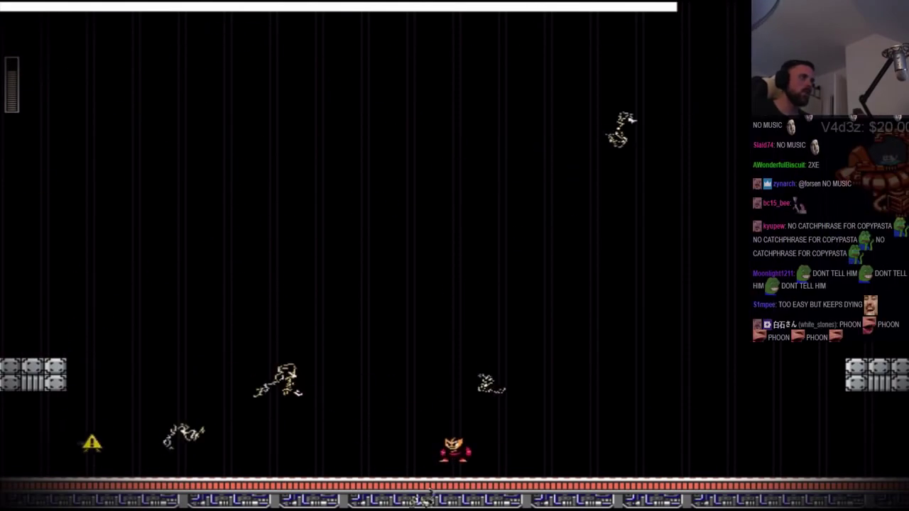
pyautogui.press('Right')
pyautogui.press('z')
pyautogui.press('shift')
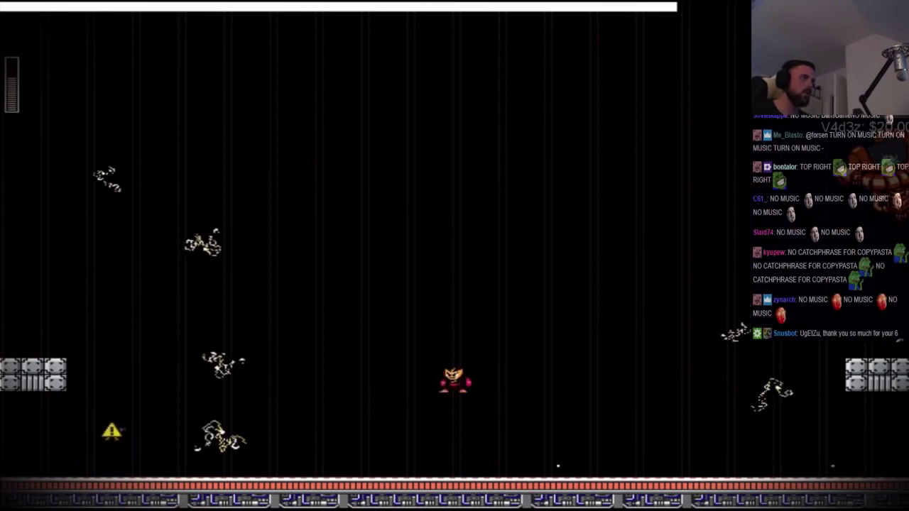
pyautogui.press('Left')
pyautogui.press('Right')
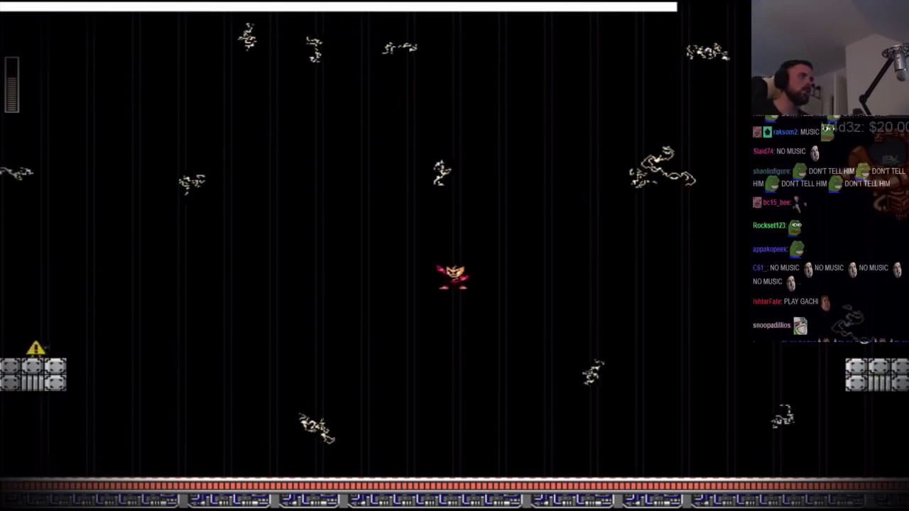
pyautogui.press('Right')
pyautogui.press('Left')
pyautogui.press('Right')
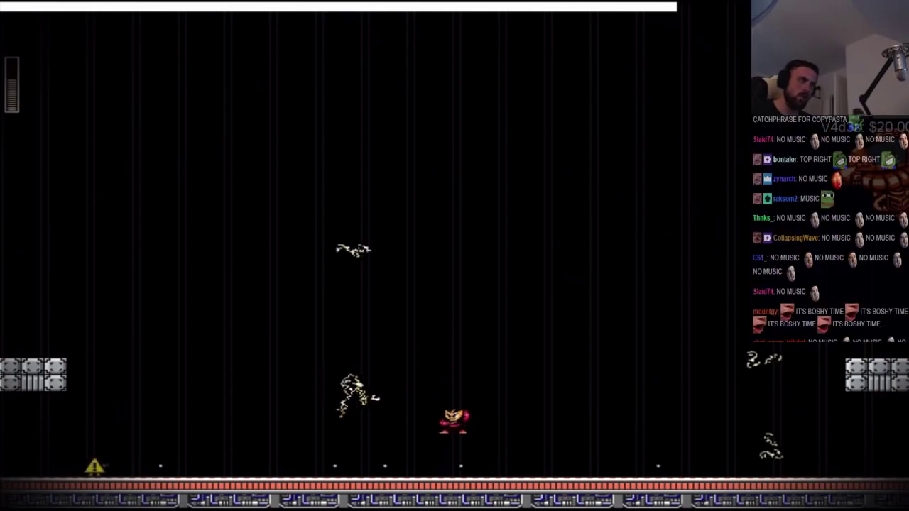
pyautogui.press('Left')
pyautogui.press('shift')
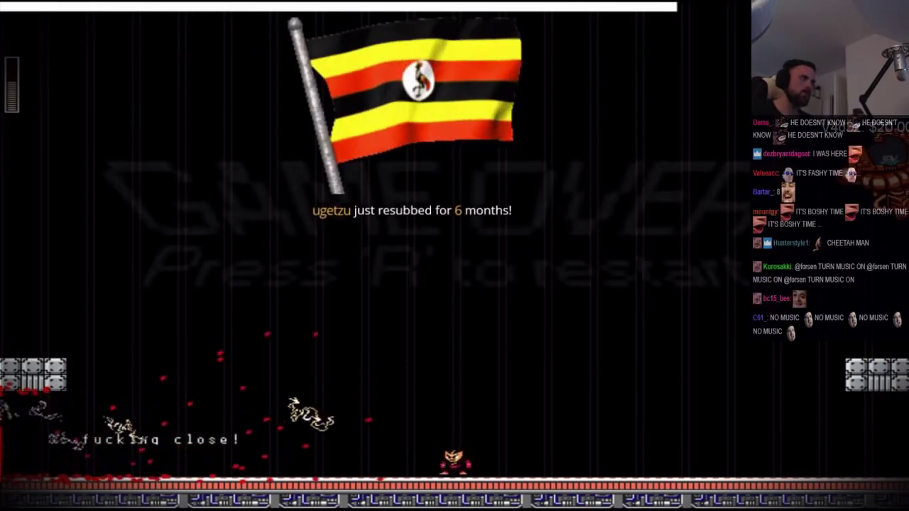
pyautogui.press('r')
pyautogui.press('Right')
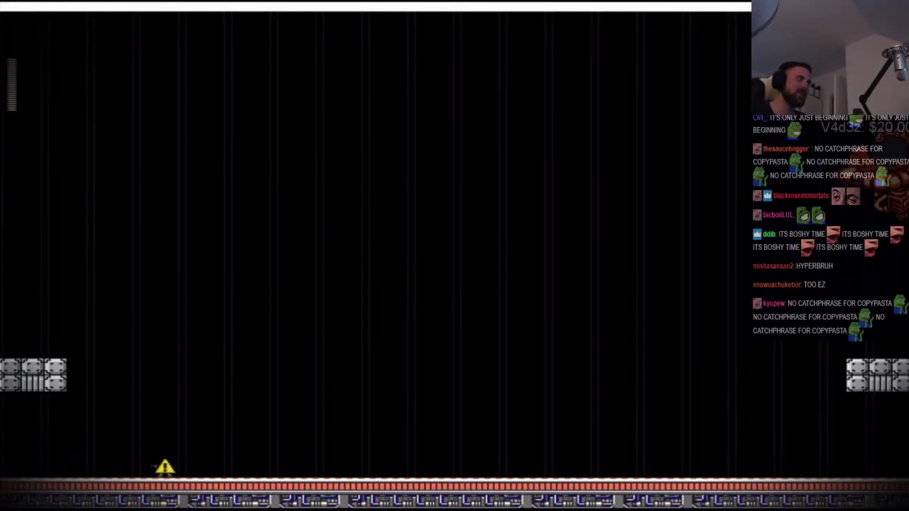
pyautogui.press('Right')
pyautogui.press('Right')
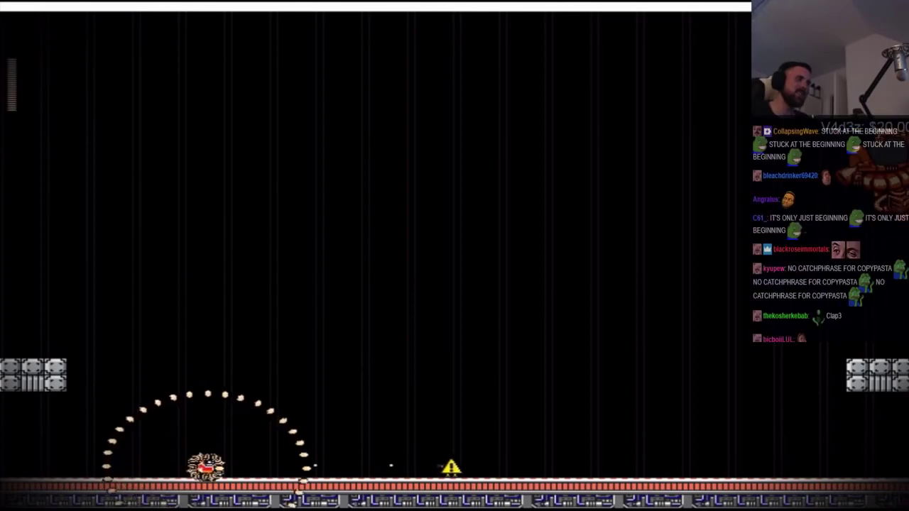
pyautogui.press('Right')
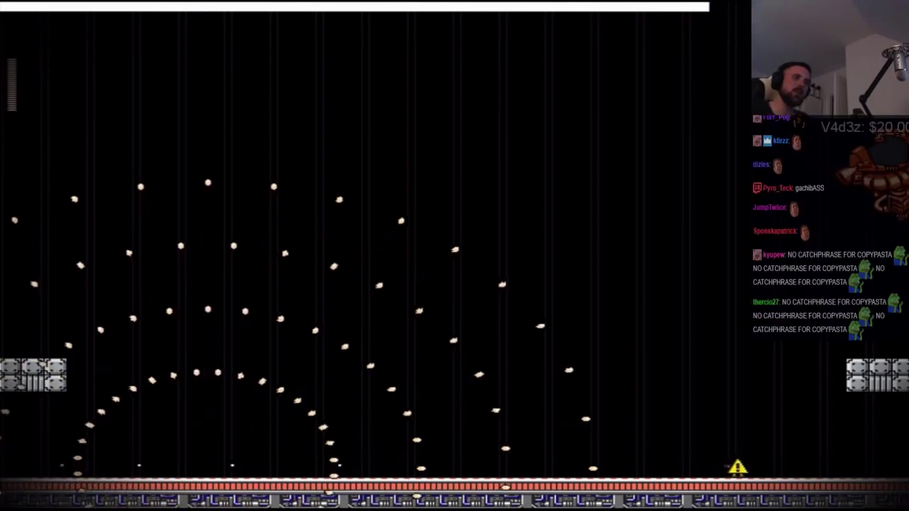
pyautogui.press('shift')
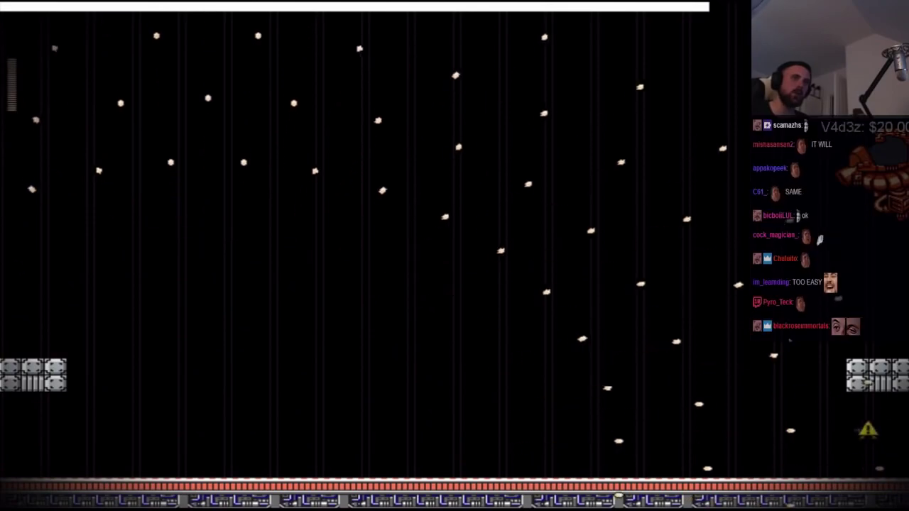
pyautogui.press('Right')
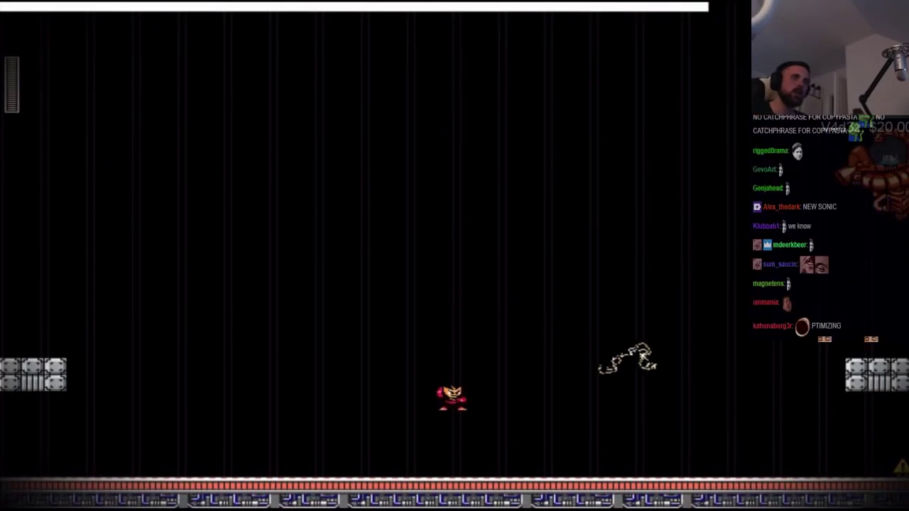
pyautogui.press('Left')
pyautogui.press('z')
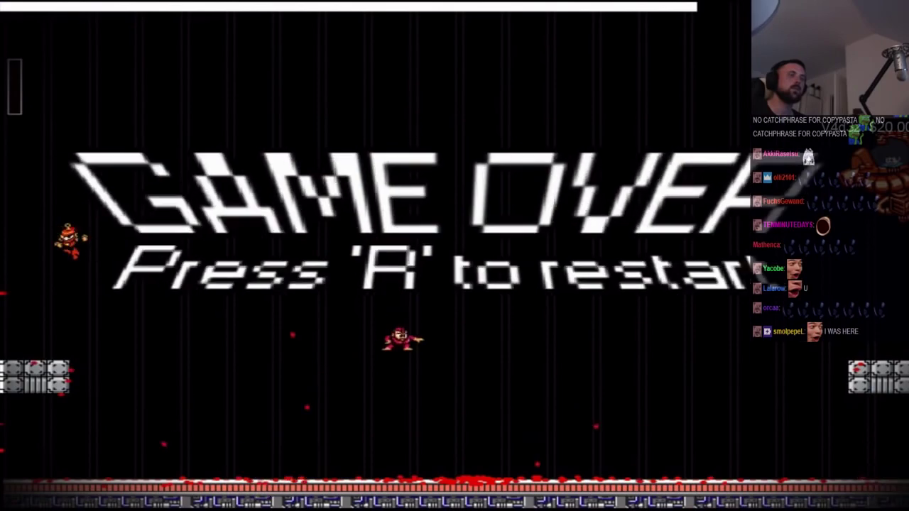
pyautogui.press('r')
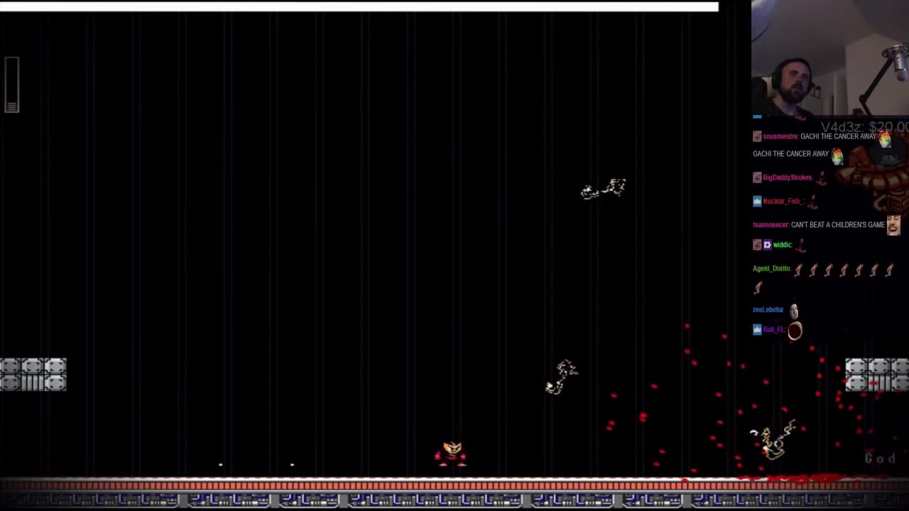
pyautogui.press('r')
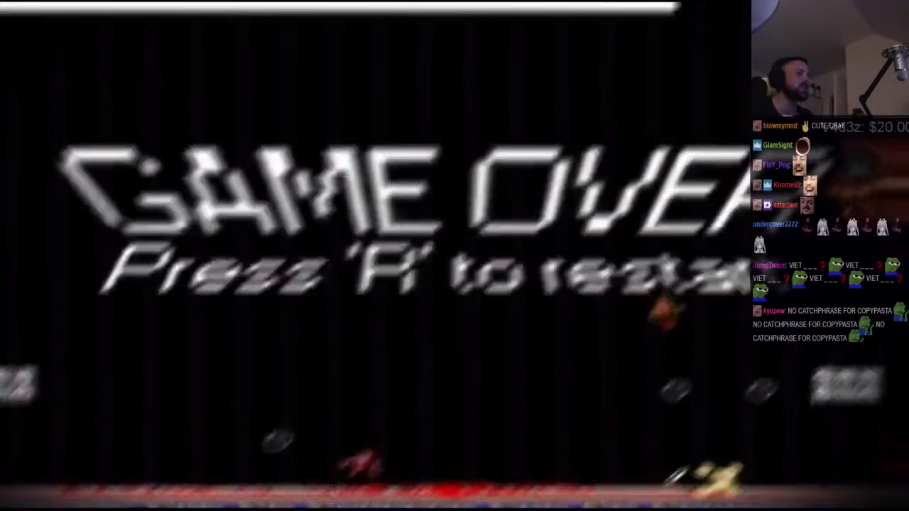
pyautogui.press('r')
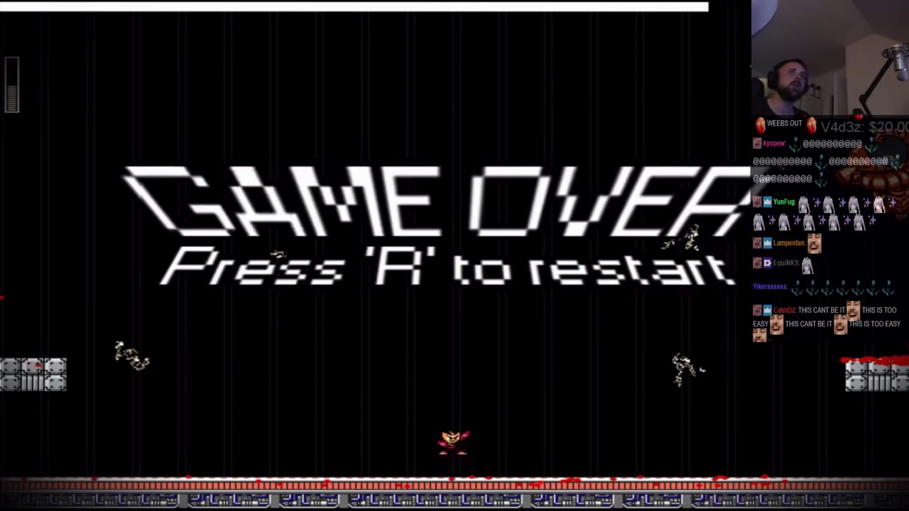
pyautogui.press('r')
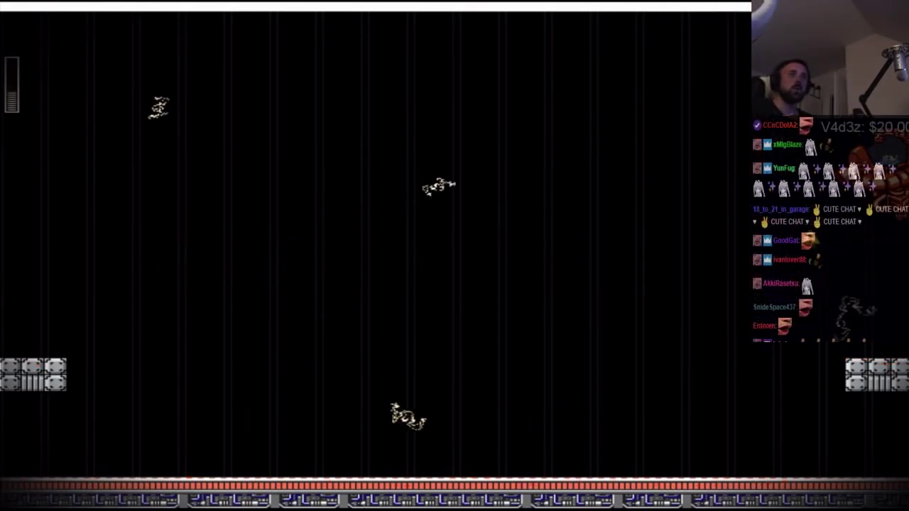
pyautogui.press('Right')
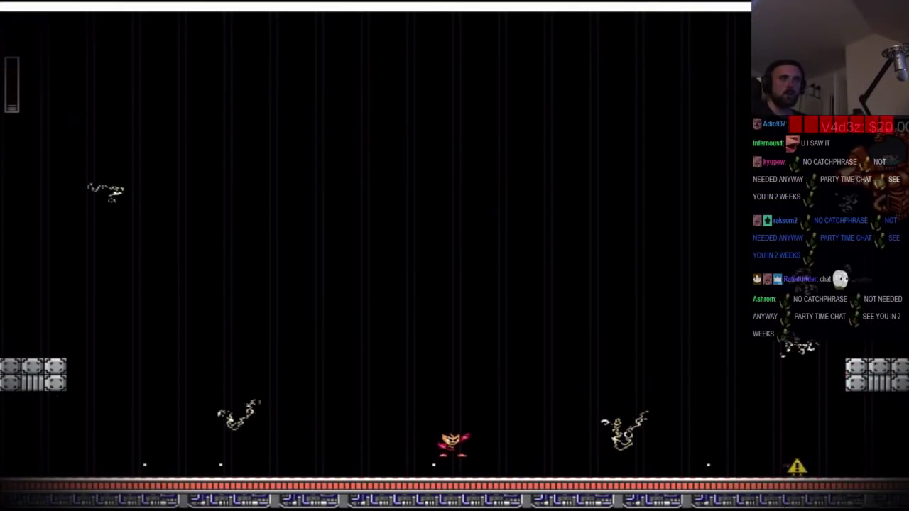
pyautogui.press('z')
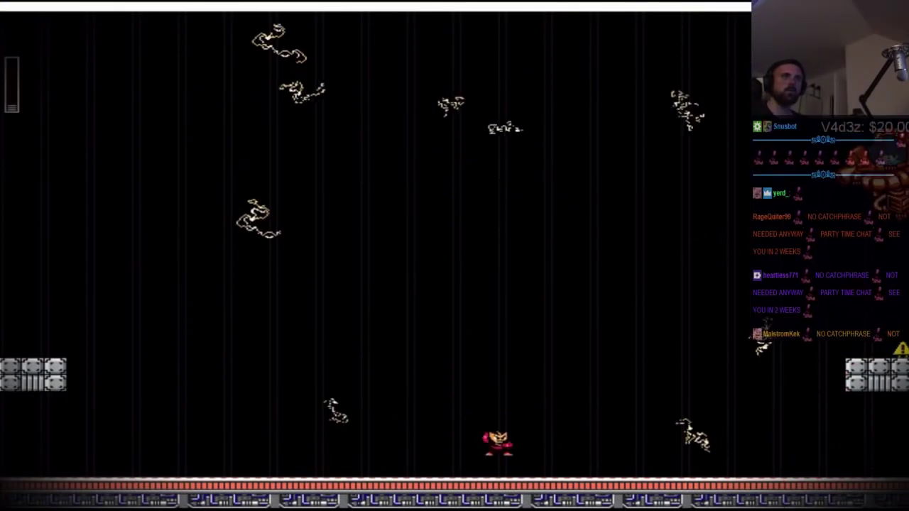
pyautogui.press('z')
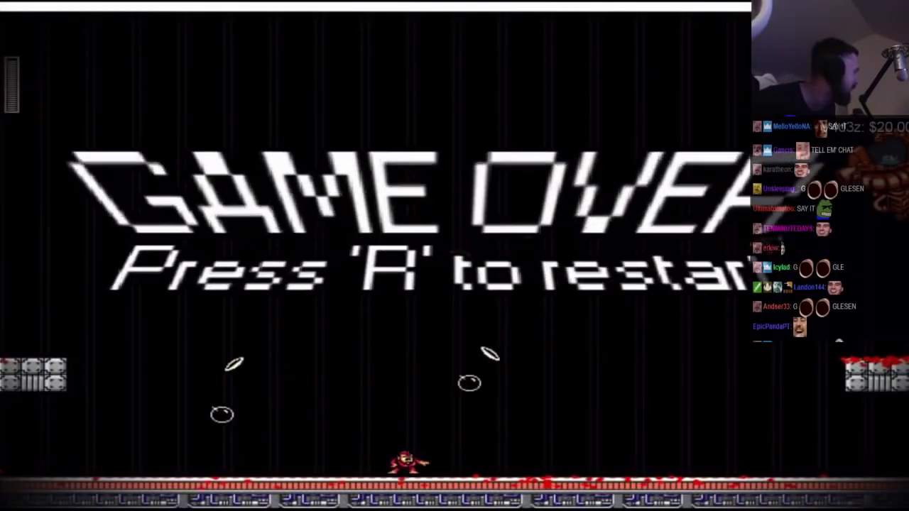
pyautogui.press('r')
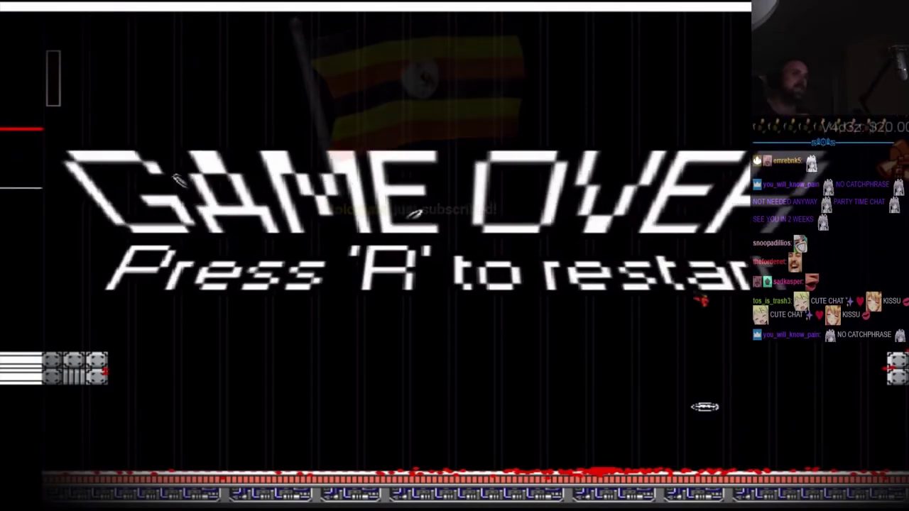
pyautogui.press('r')
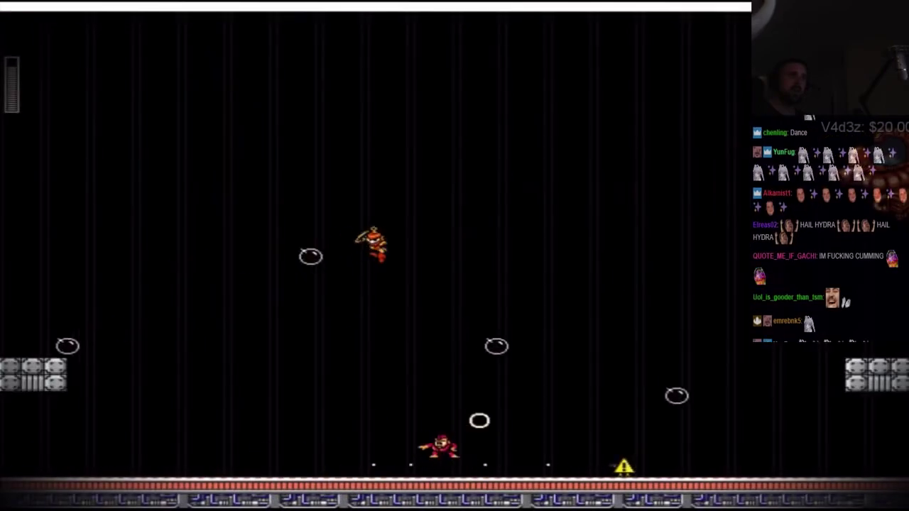
pyautogui.press('r')
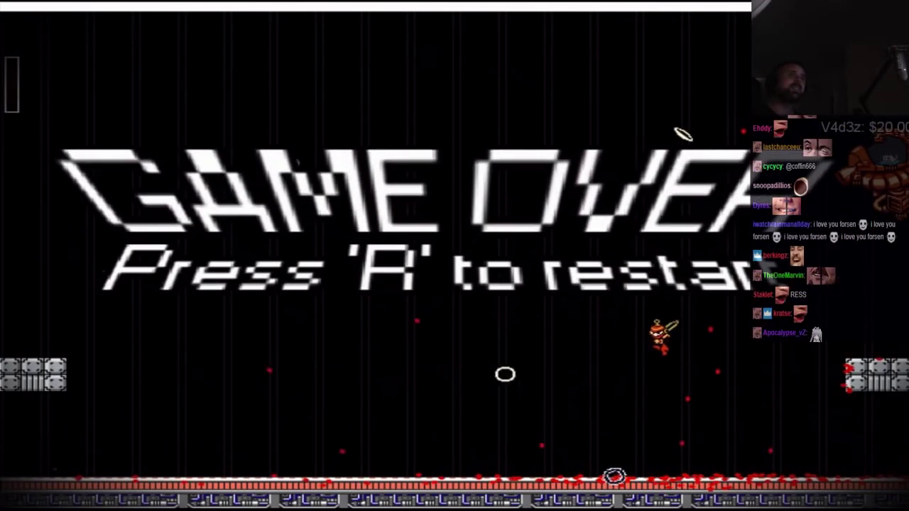
pyautogui.press('r')
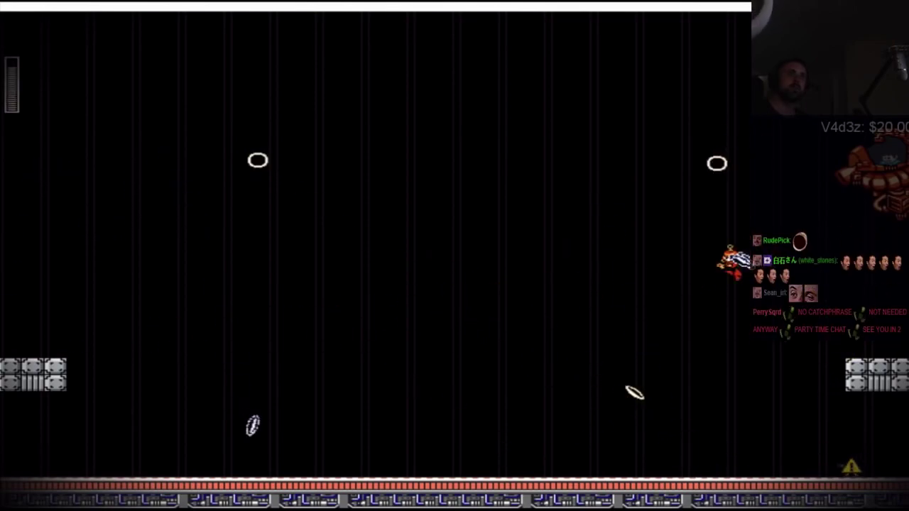
pyautogui.press('Left')
pyautogui.press('Left')
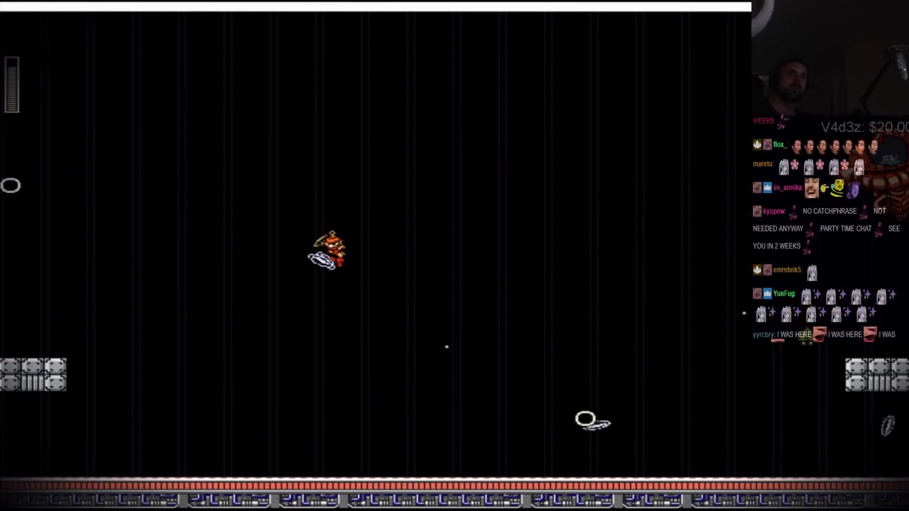
pyautogui.press('Right')
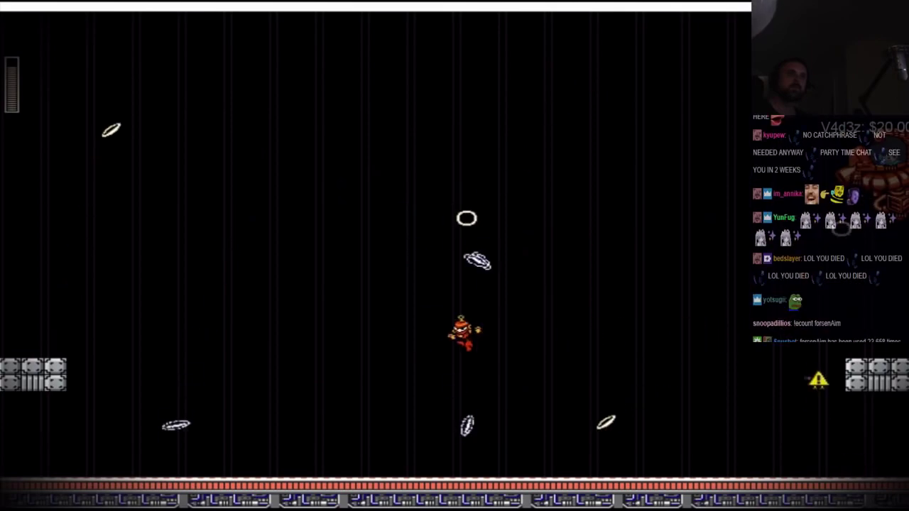
pyautogui.press('Left')
pyautogui.press('Right')
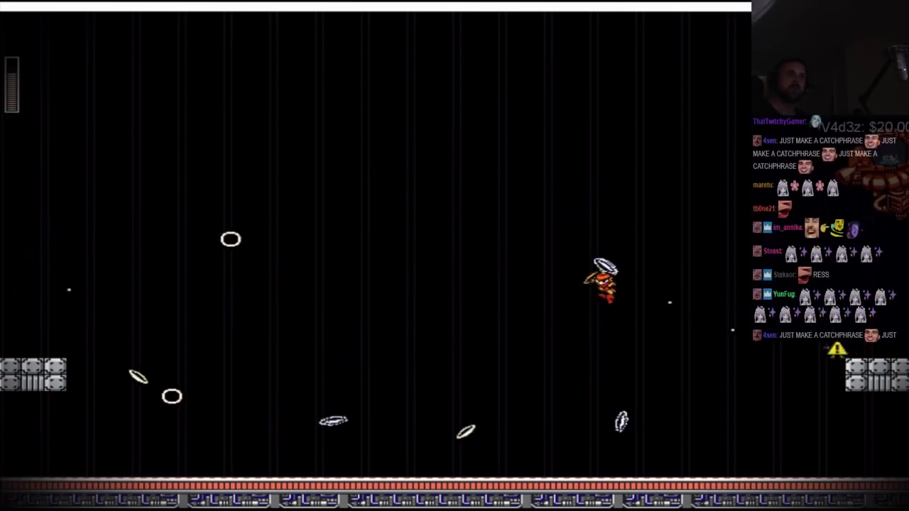
pyautogui.press('Left')
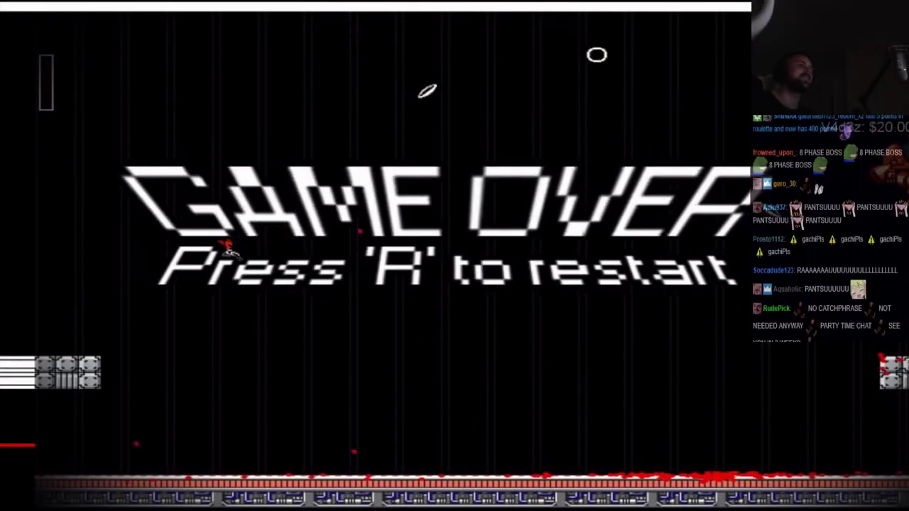
pyautogui.press('r')
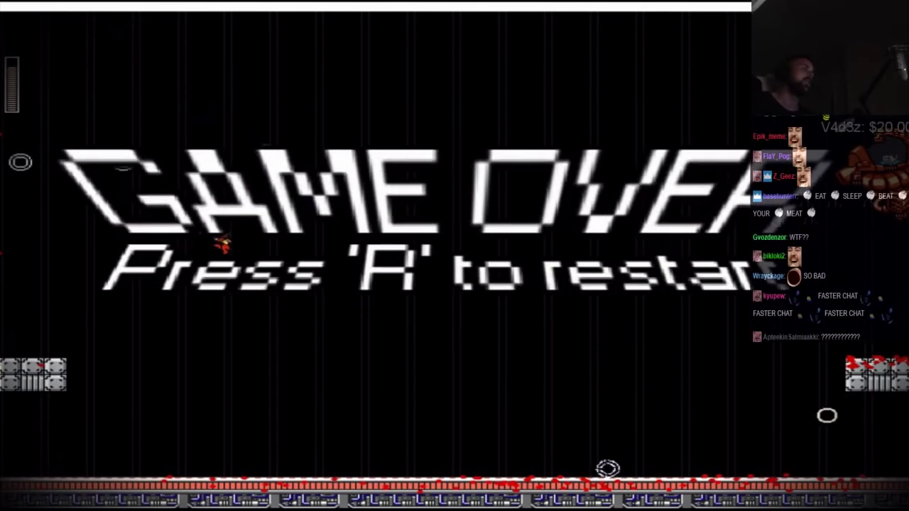
pyautogui.press('r')
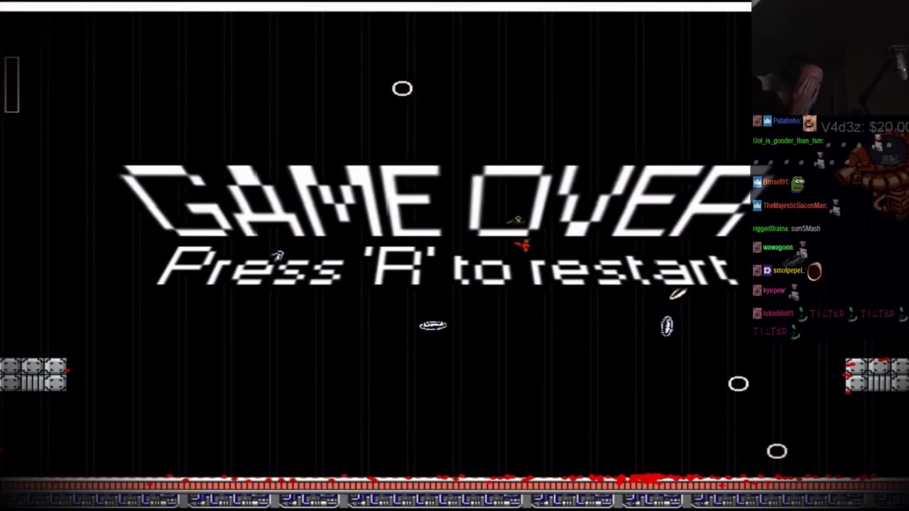
pyautogui.press('r')
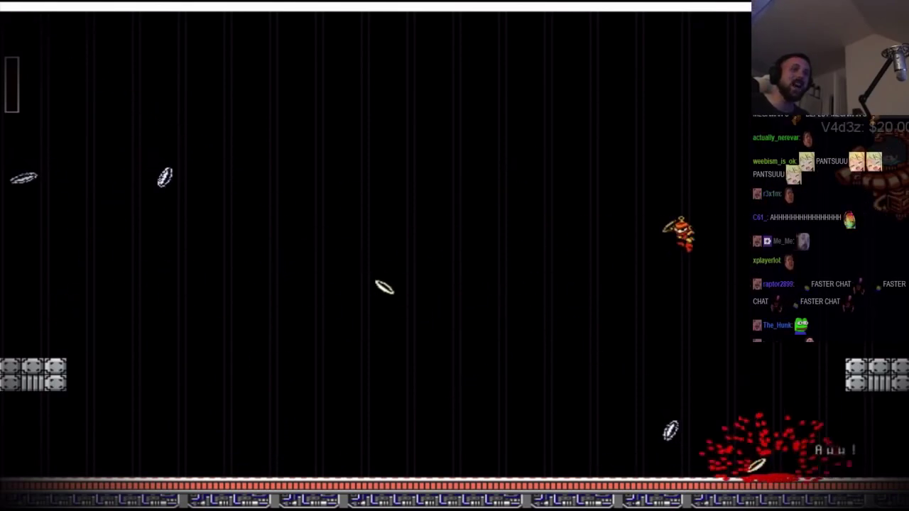
pyautogui.press('r')
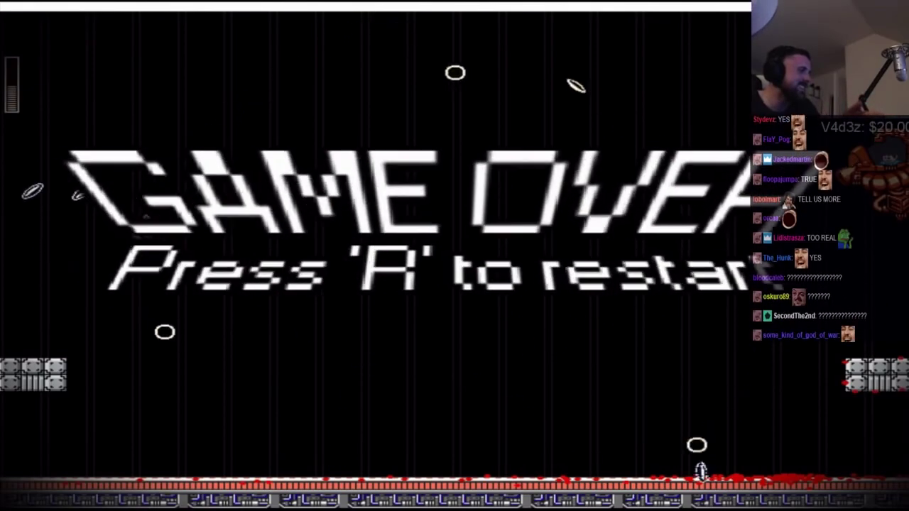
pyautogui.press('r')
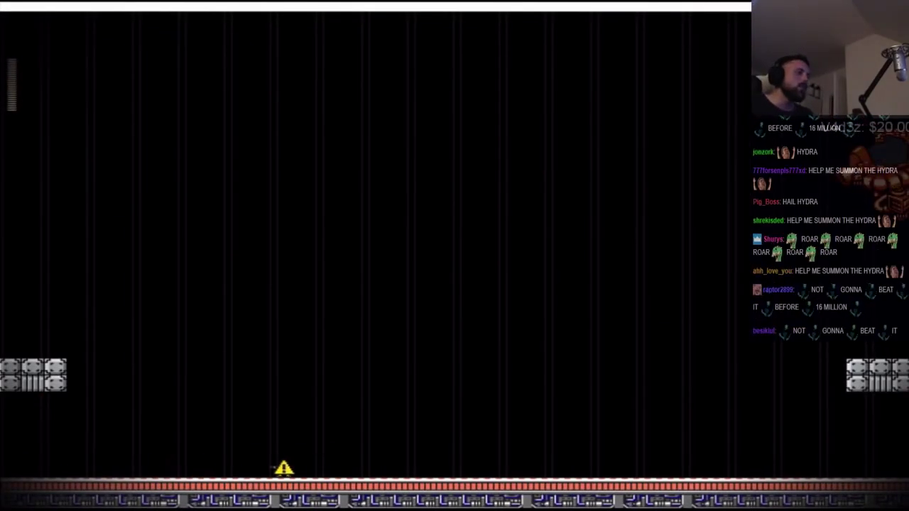
pyautogui.press('Left')
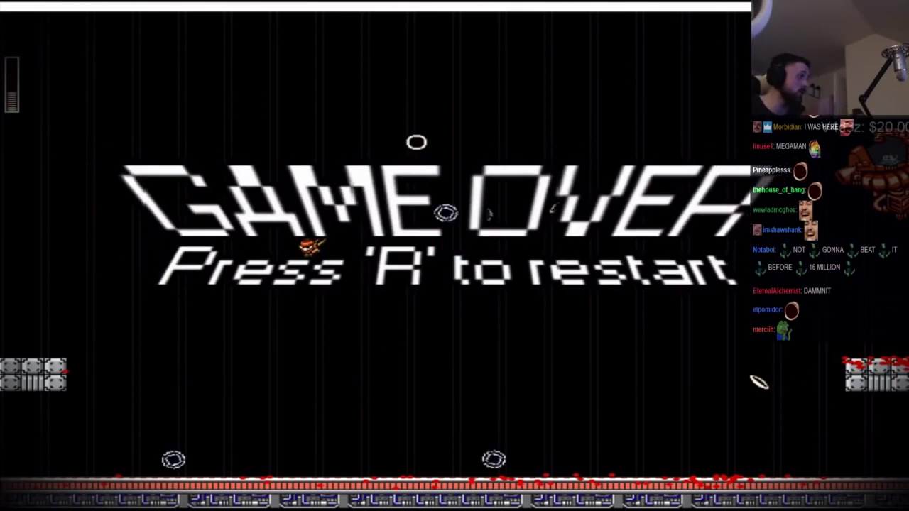
pyautogui.press('r')
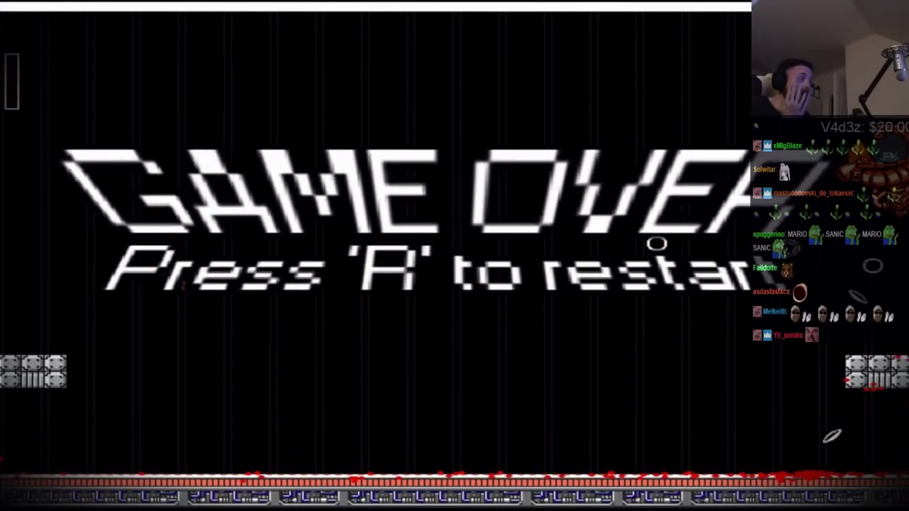
pyautogui.press('r')
pyautogui.press('Right')
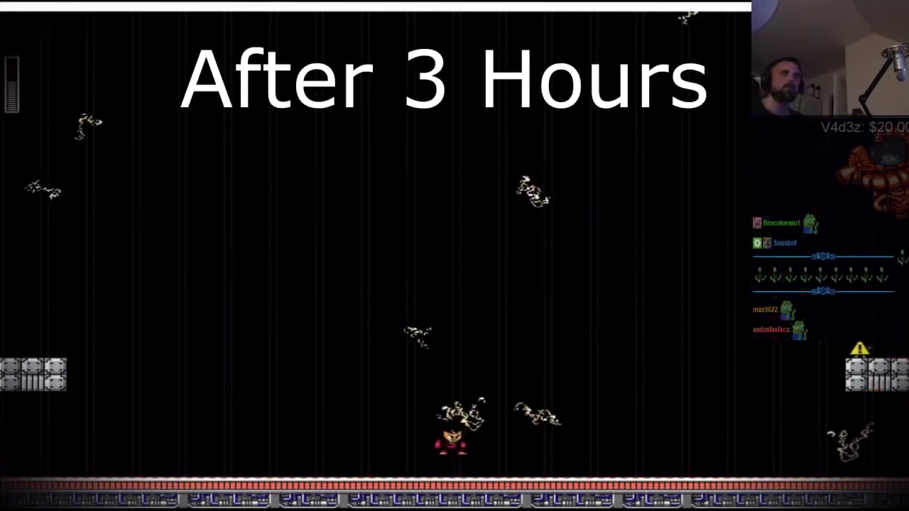